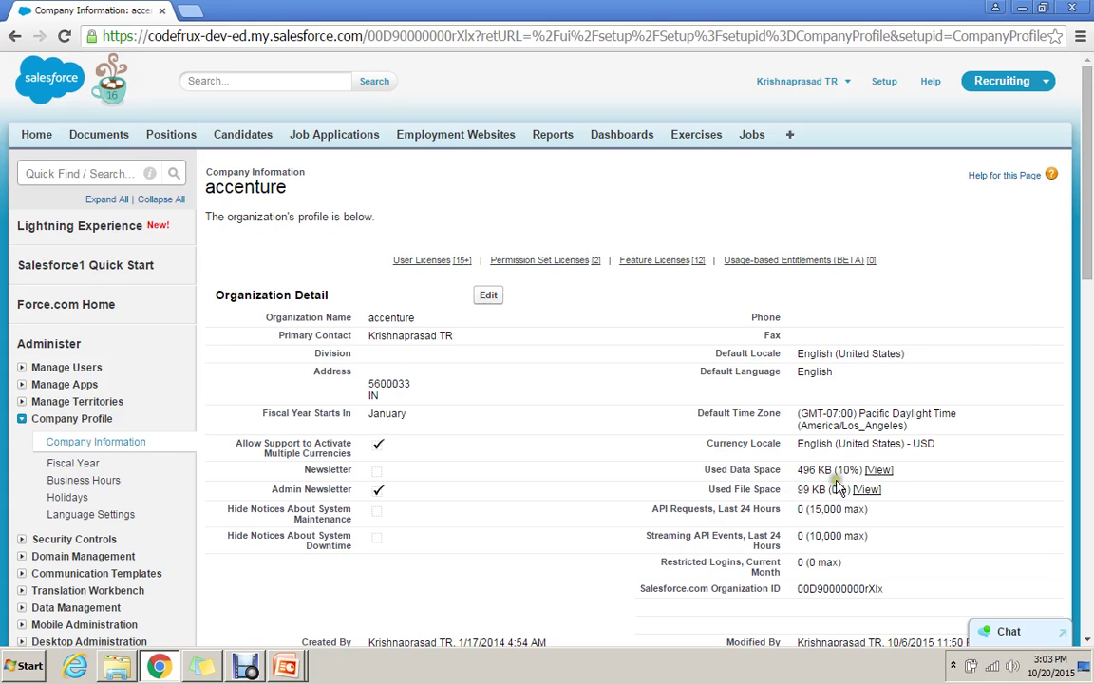
Open the detailed storage usage for Used Data Space from accenture's Company Information page
click(875, 471)
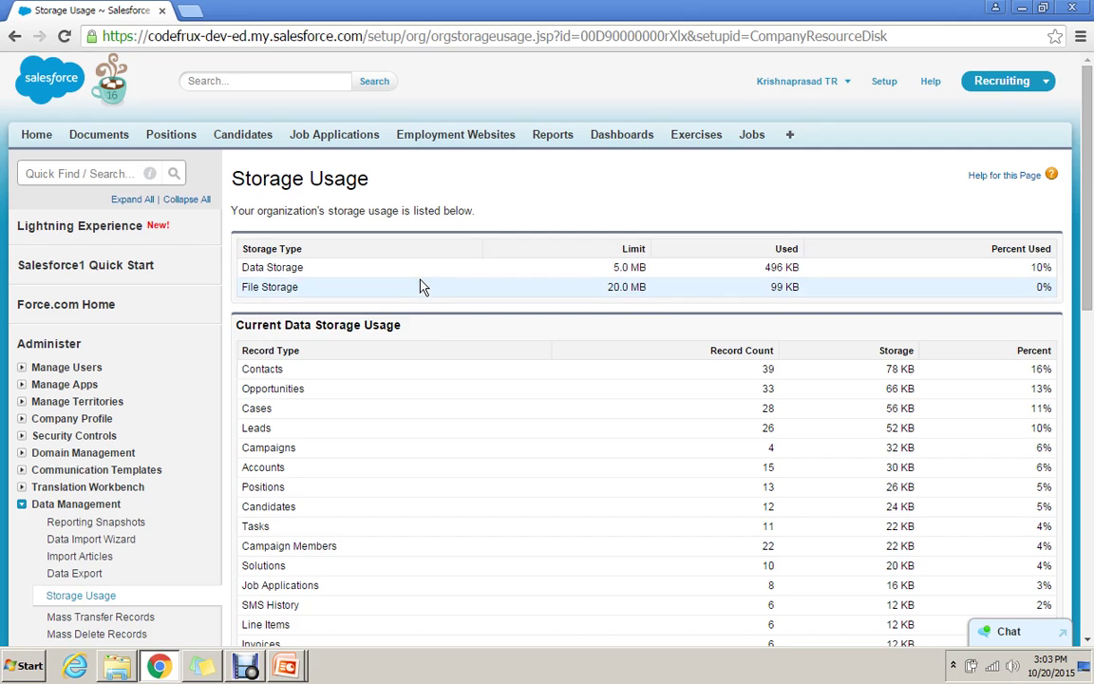
Review the data and file storage tables, where Contacts use the most data at 78 KB (16%)
drag(448, 293, 608, 290)
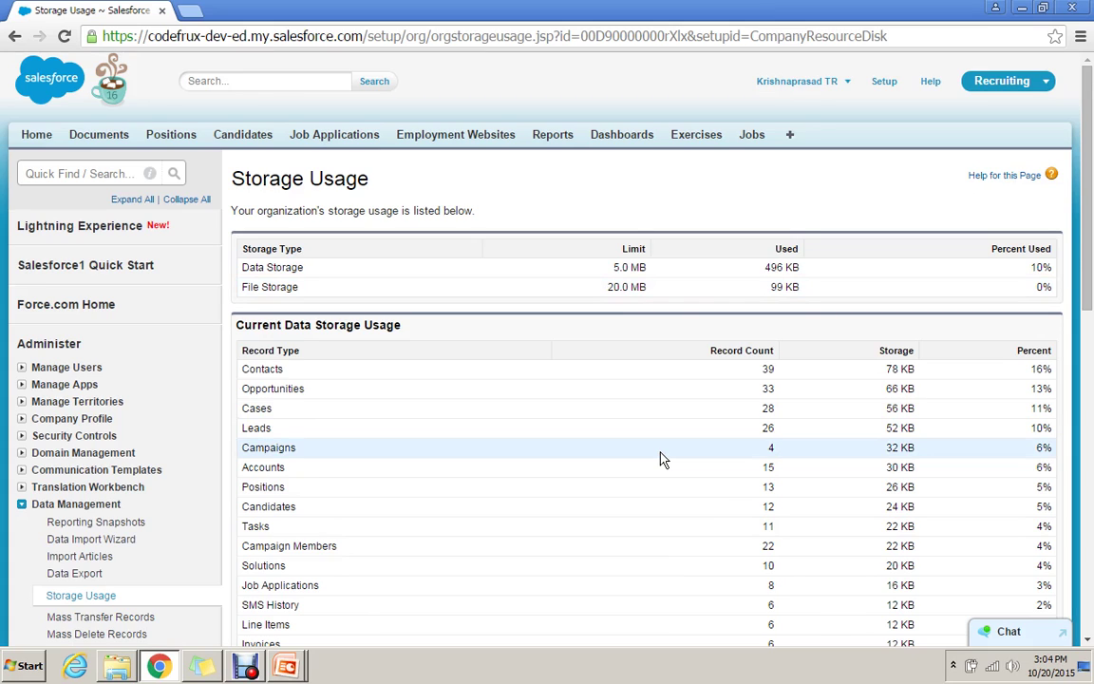
scroll(662, 459, down, 1)
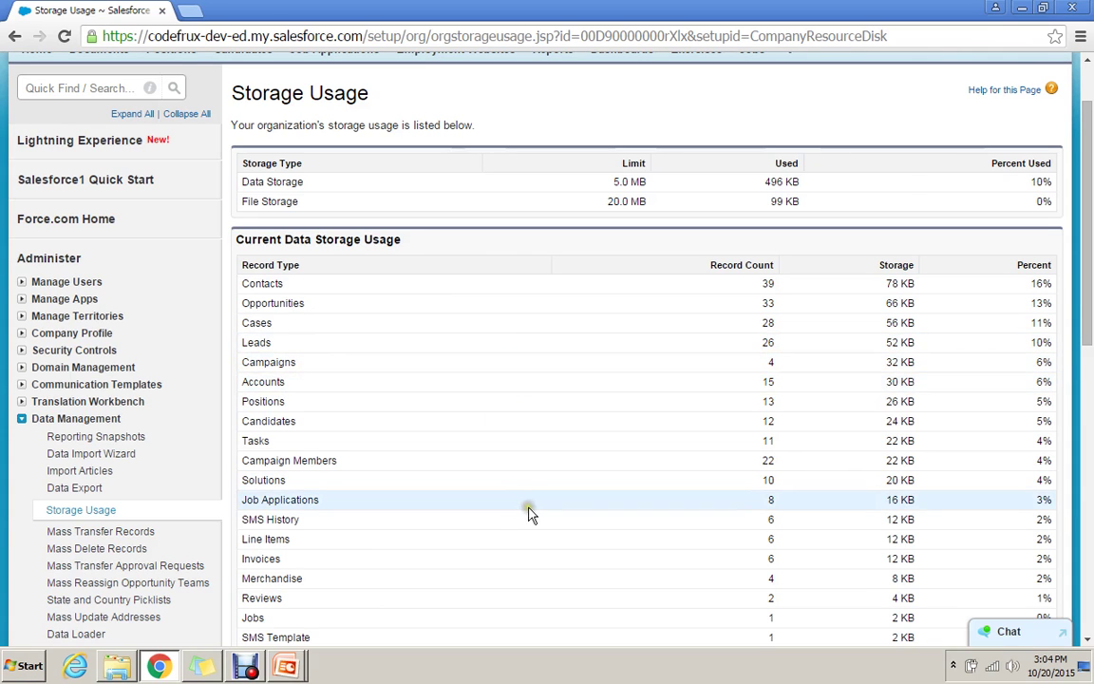
scroll(527, 512, down, 2)
scroll(529, 514, down, 2)
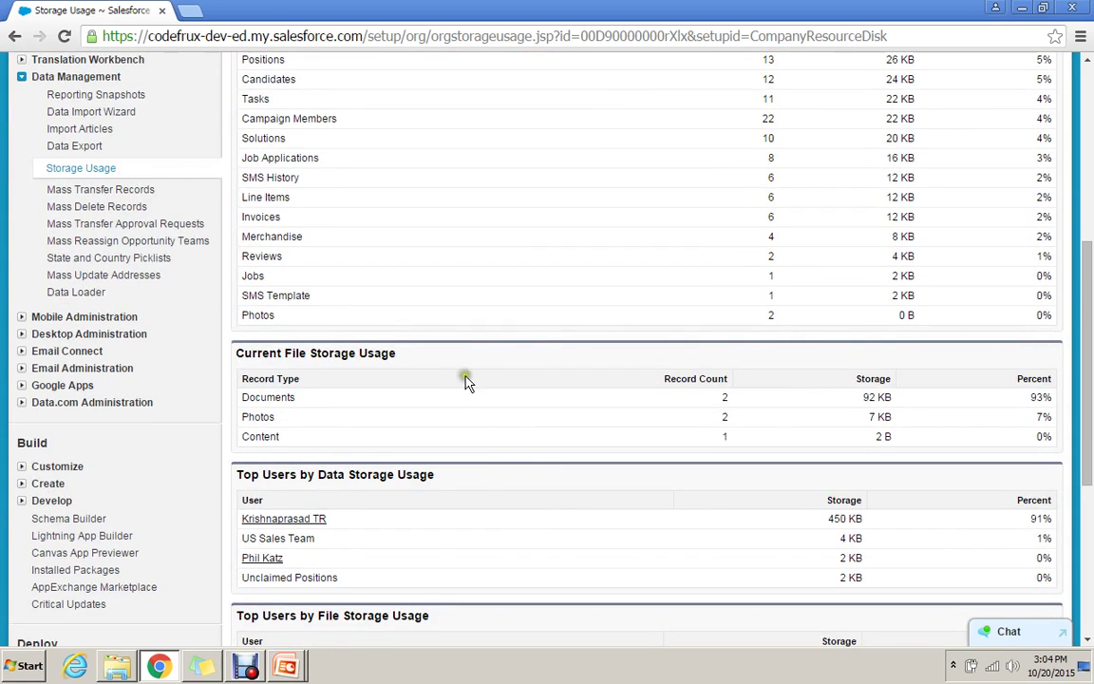
Inspect the top users by storage table, then return to the top of the Storage Usage page
click(432, 398)
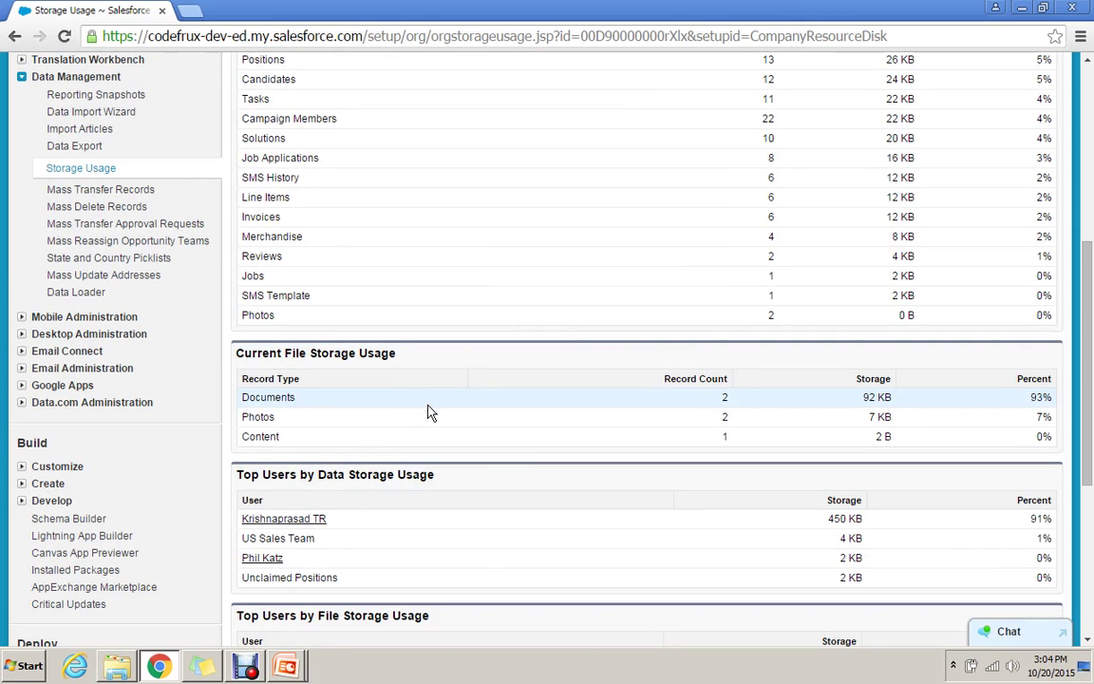
click(609, 406)
click(530, 407)
scroll(530, 407, down, 2)
scroll(530, 407, down, 2)
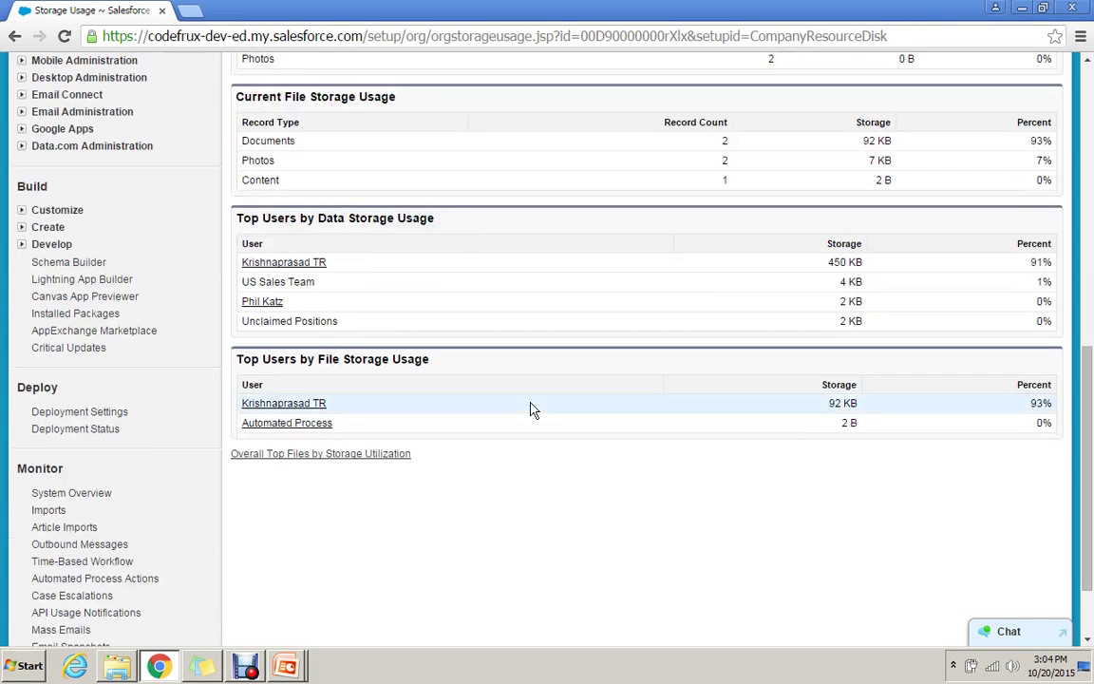
scroll(505, 385, up, 1)
scroll(505, 385, up, 2)
scroll(402, 344, up, 1)
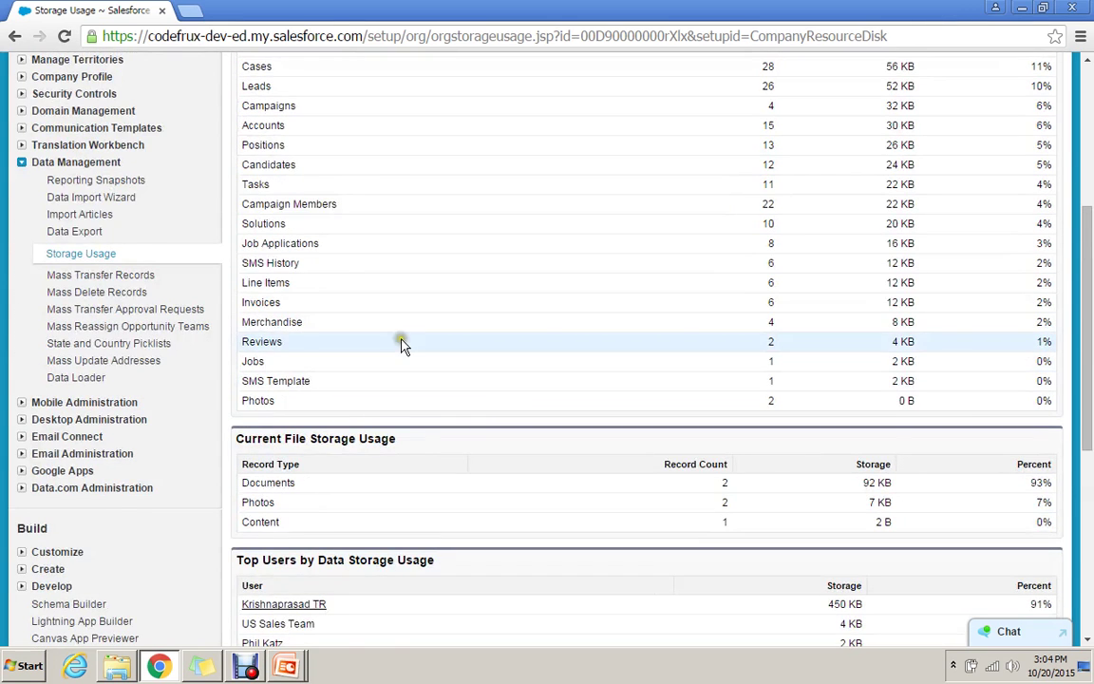
scroll(291, 329, up, 1)
scroll(291, 329, up, 2)
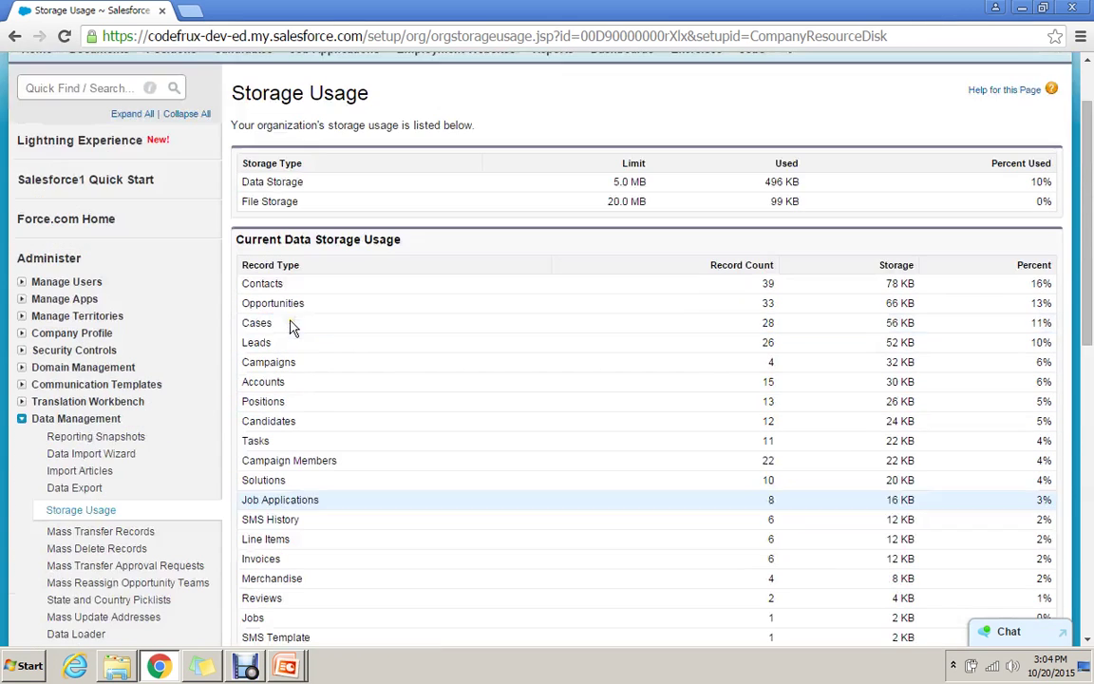
Return to Company Profile > Company Information and scroll down to the license tables
click(26, 334)
click(97, 352)
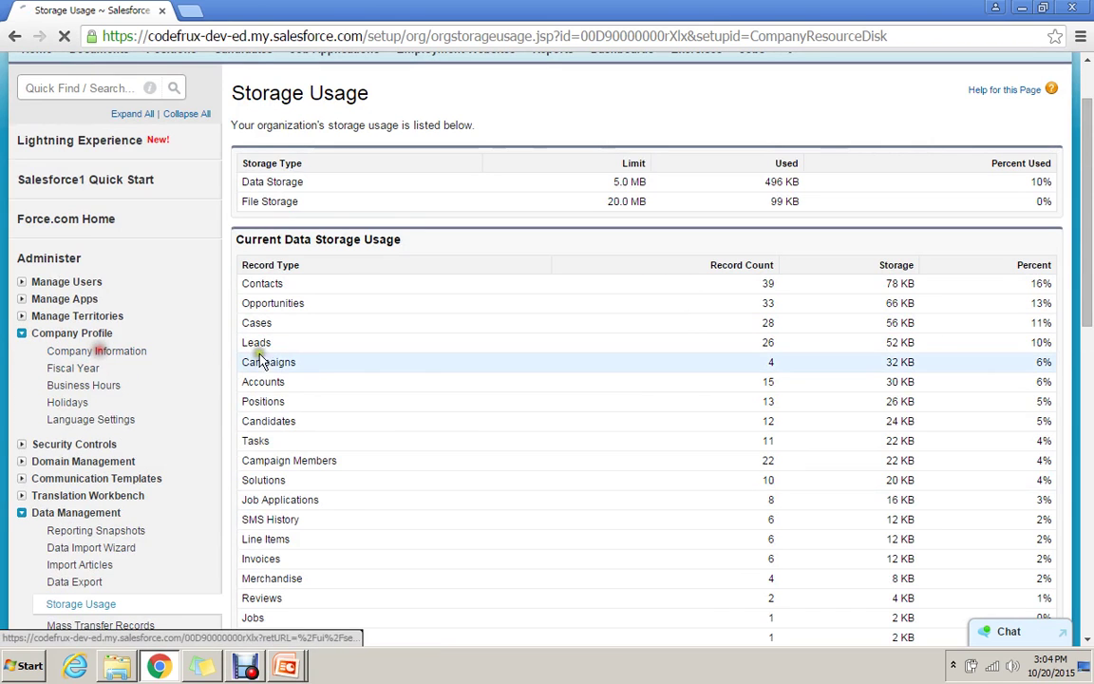
scroll(520, 442, down, 2)
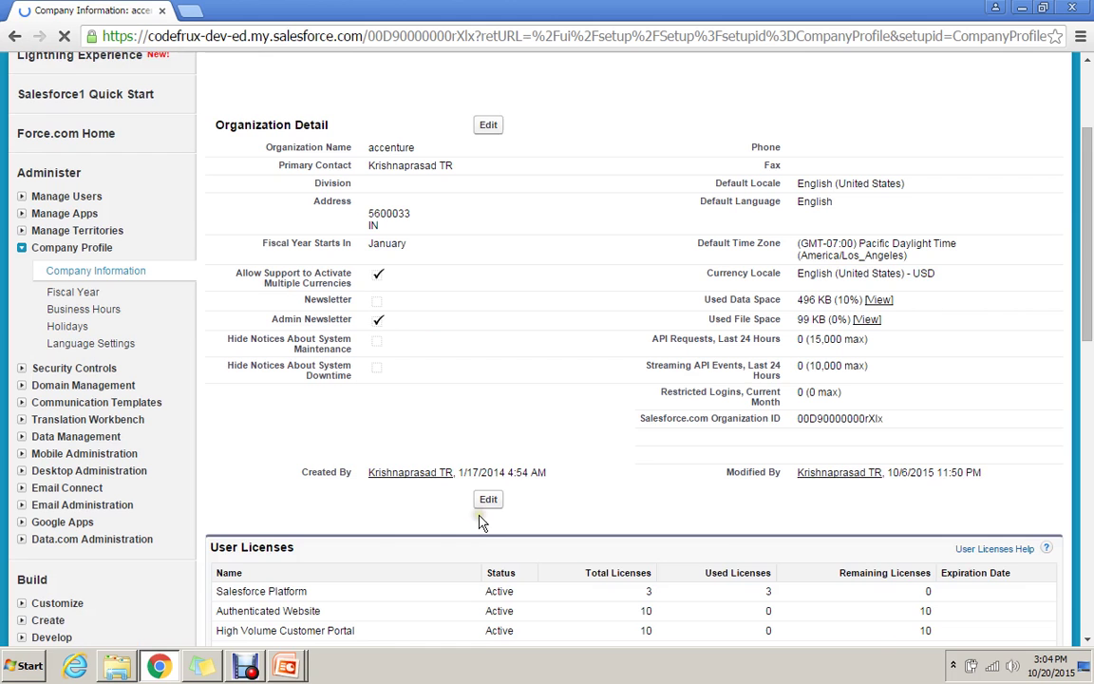
scroll(480, 519, down, 2)
scroll(452, 483, down, 1)
scroll(454, 483, down, 2)
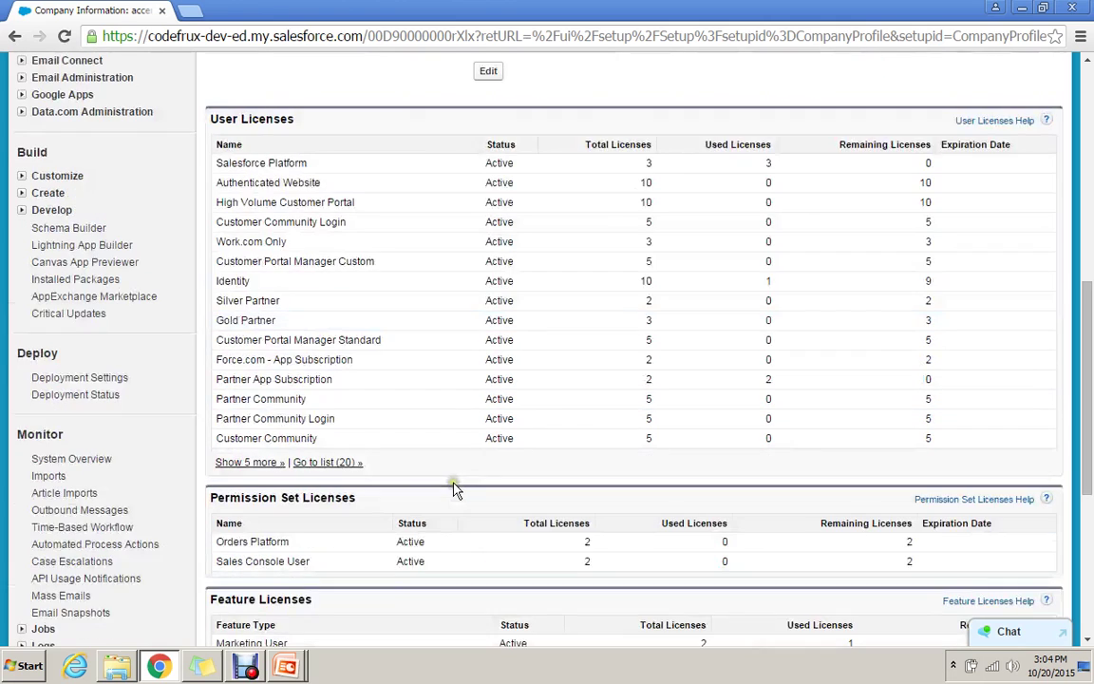
Review user, permission set and feature licenses, showing all 3 Salesforce Platform licenses used
scroll(453, 489, down, 1)
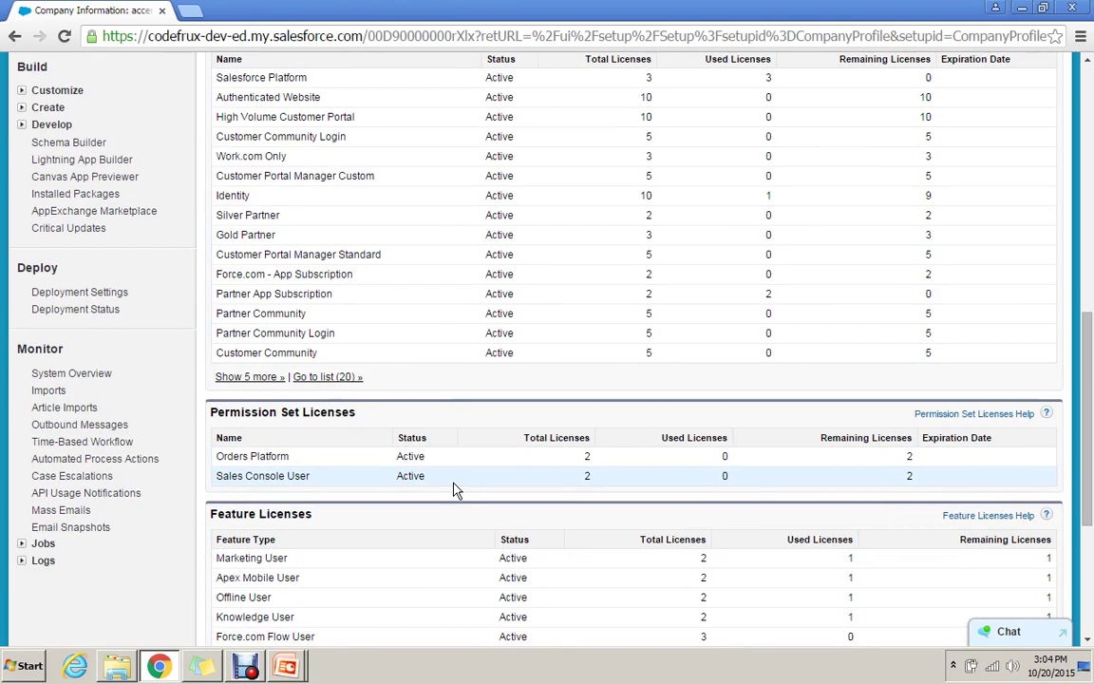
scroll(456, 494, down, 2)
scroll(463, 513, down, 1)
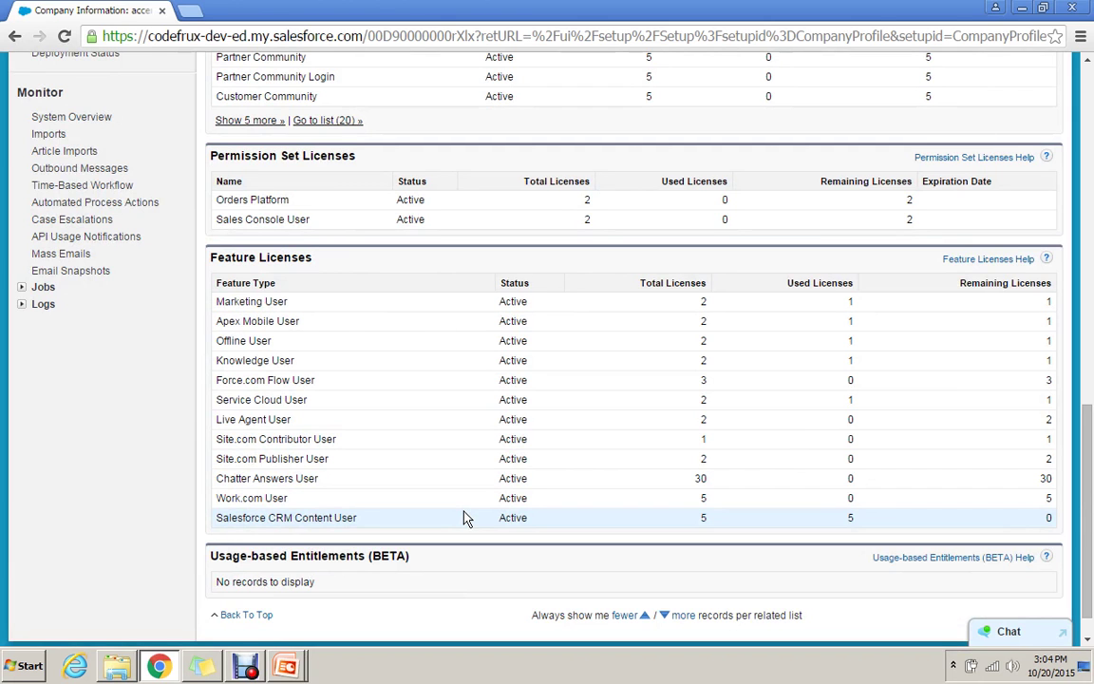
scroll(465, 518, up, 2)
scroll(465, 517, up, 2)
scroll(465, 517, up, 1)
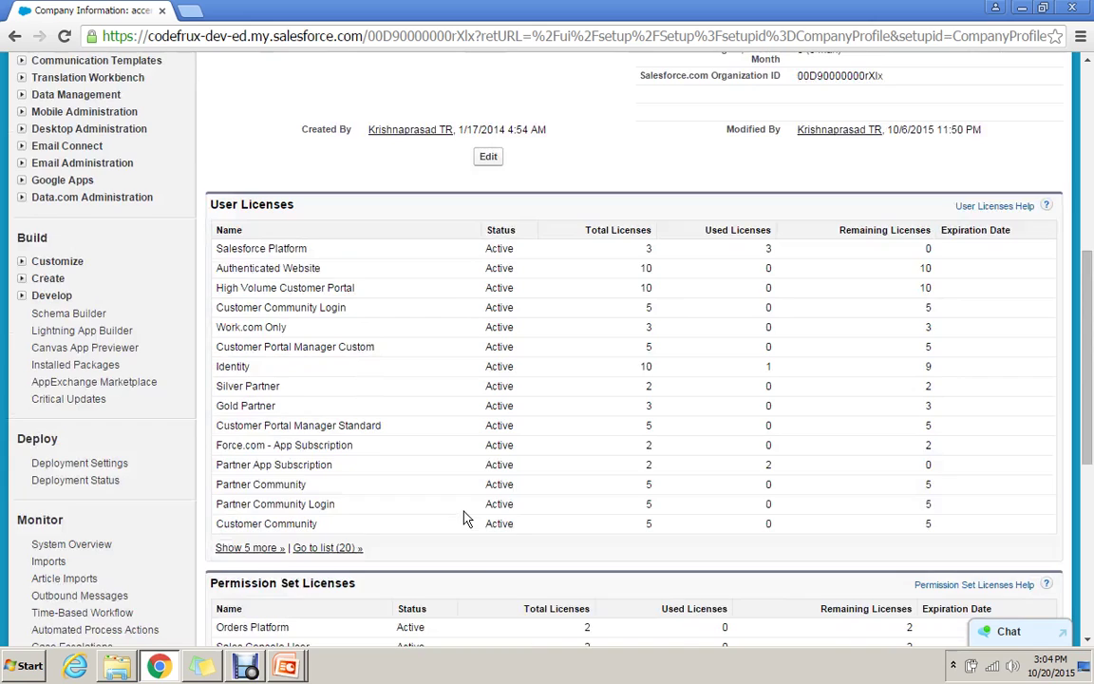
scroll(466, 518, up, 1)
scroll(465, 518, up, 1)
scroll(465, 518, up, 1)
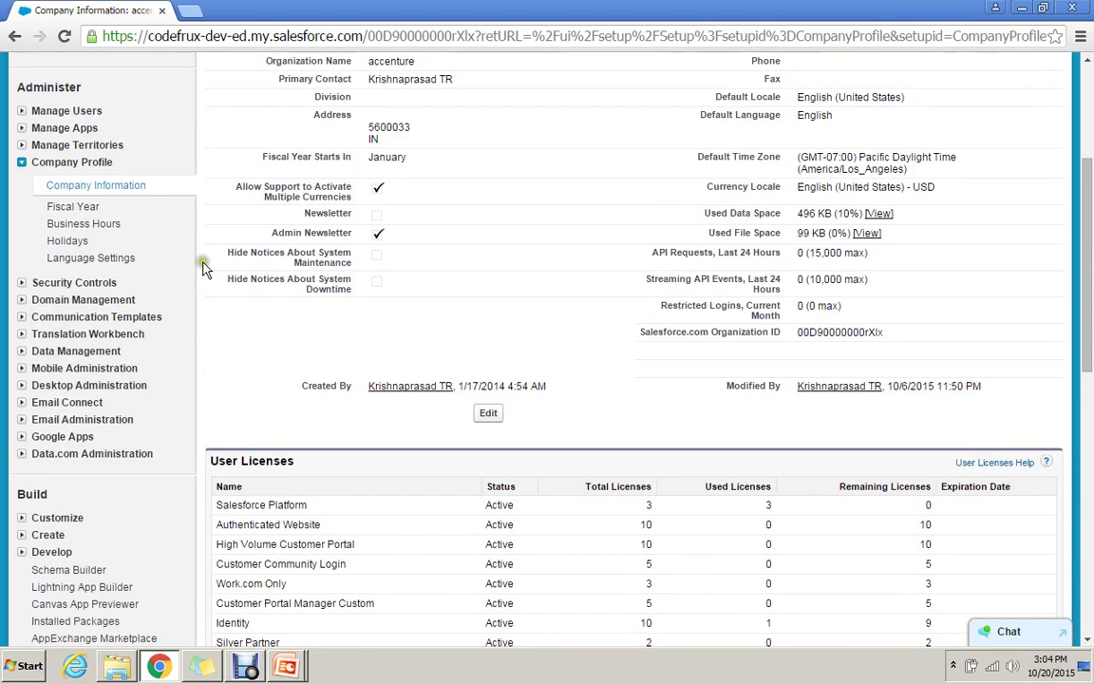
Open Fiscal Year settings and select Standard Fiscal Year with a January start
click(87, 207)
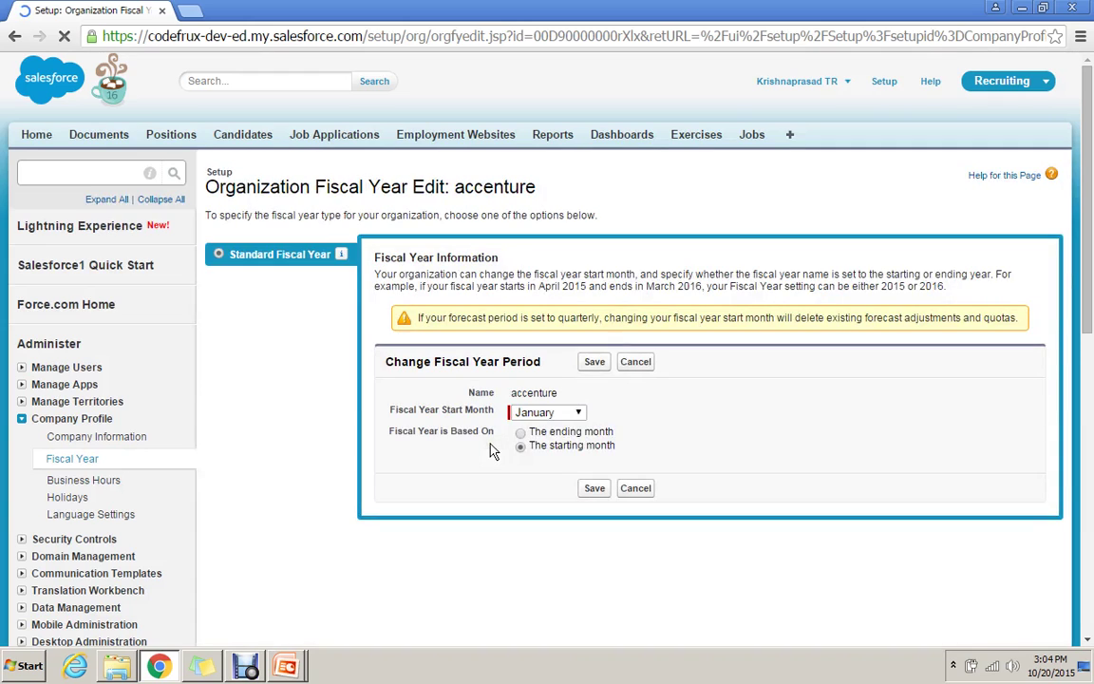
click(494, 457)
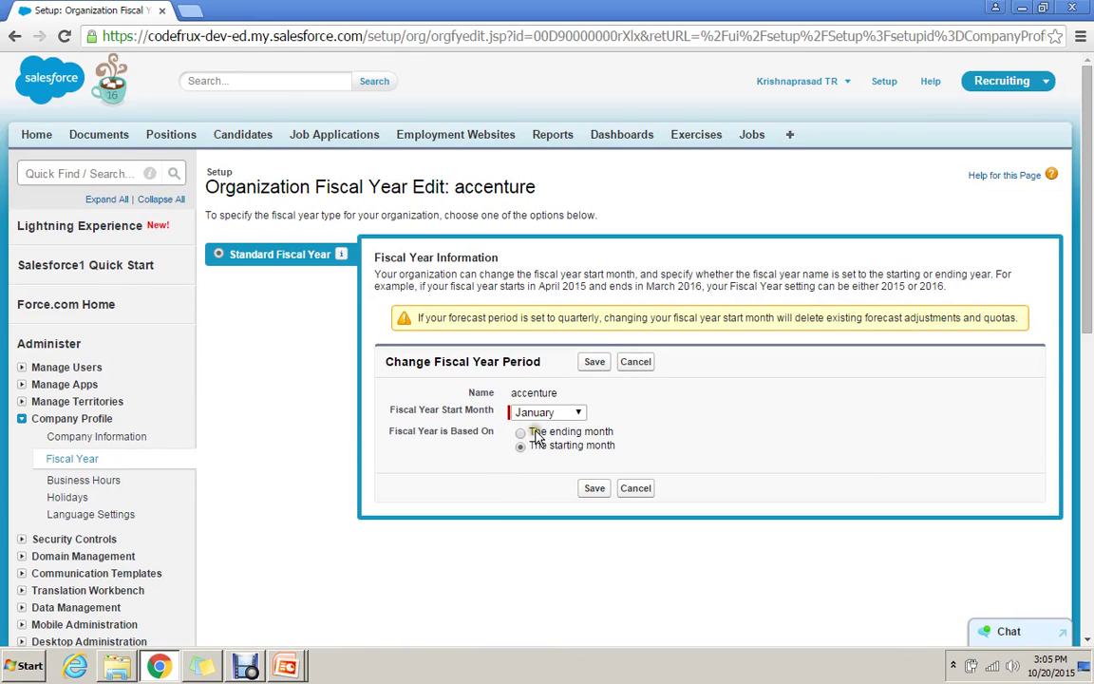
click(535, 433)
Keep the fiscal year based on the starting month and open the Default business hours record
click(558, 448)
click(68, 480)
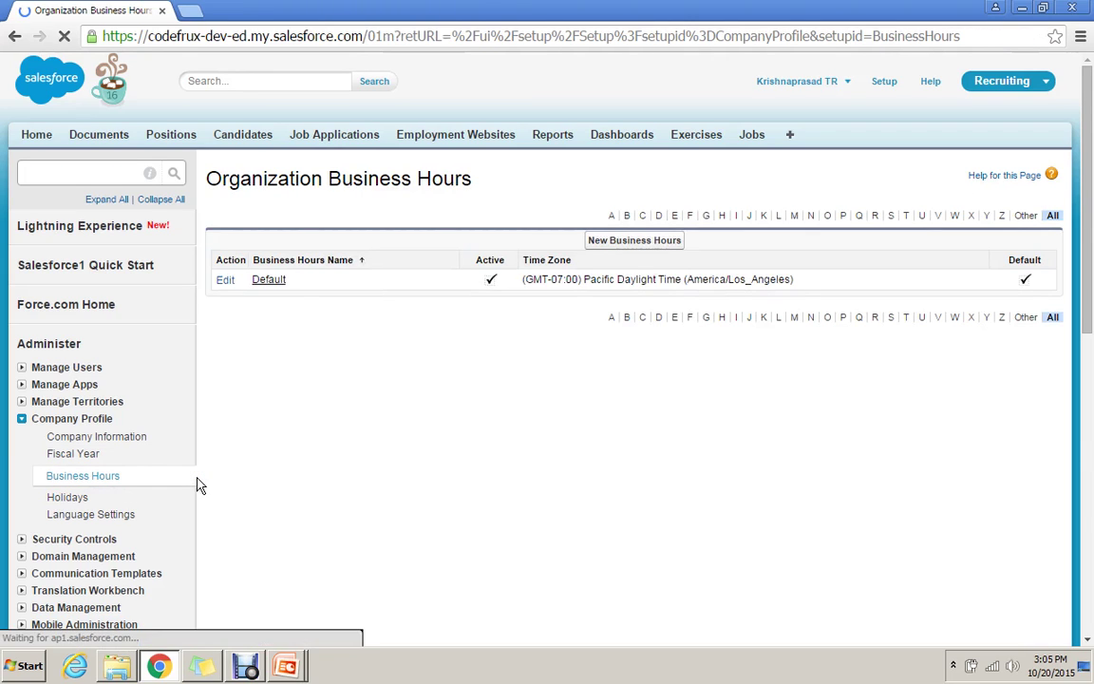
click(269, 279)
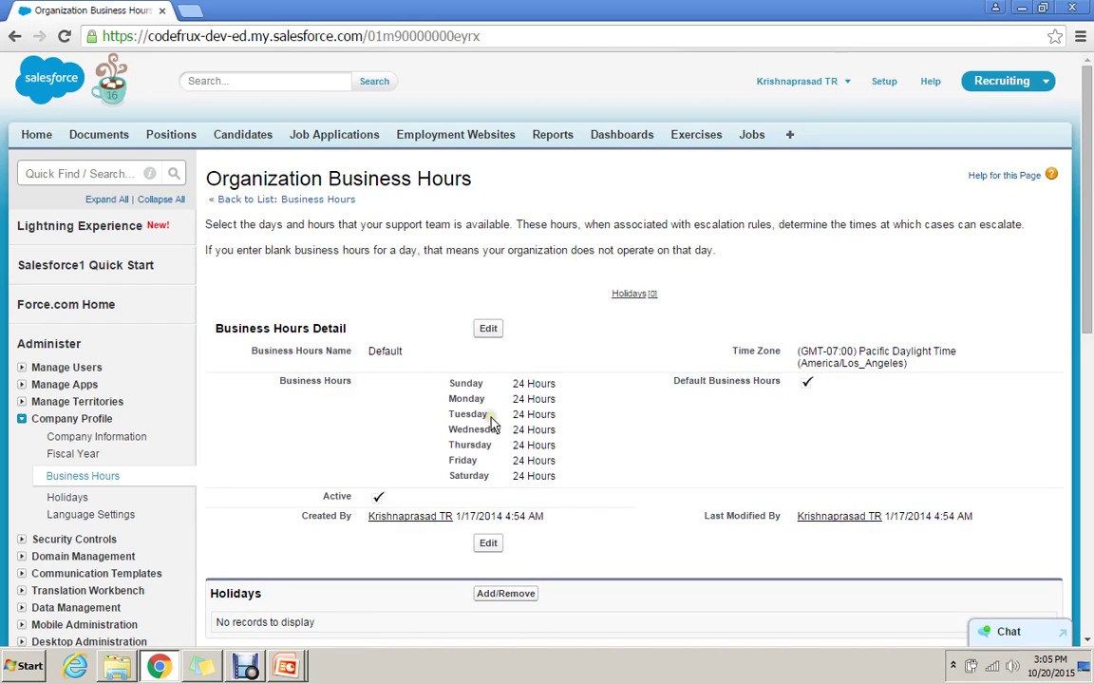
Review Default business hours: 24 hours daily, Pacific time, active, no holidays
click(569, 434)
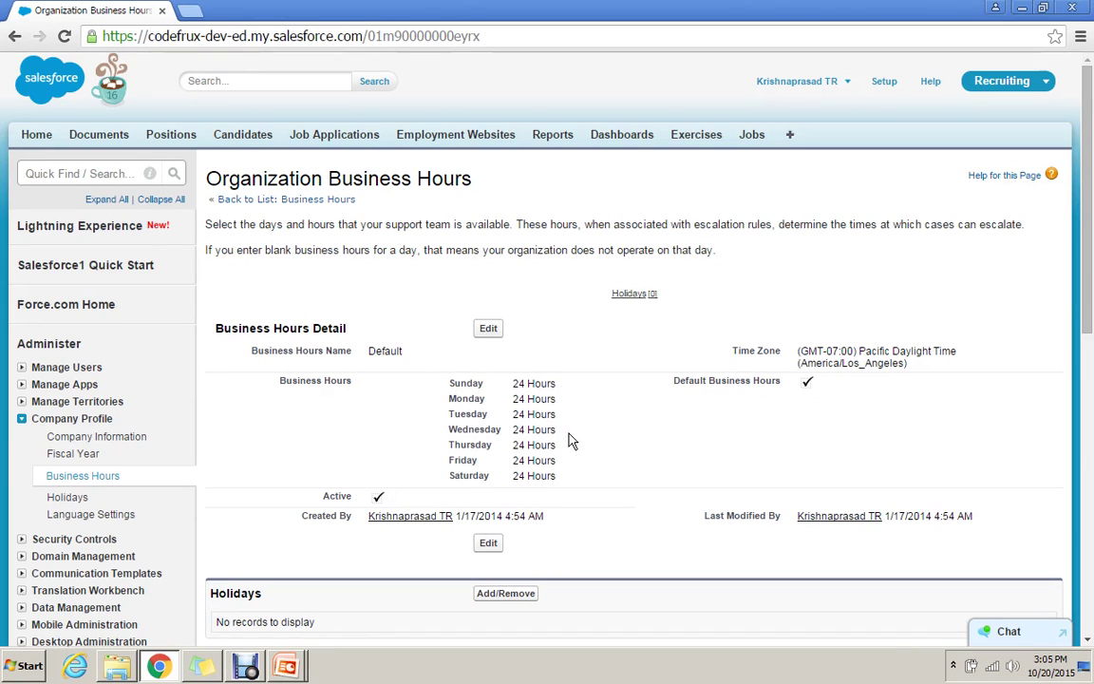
scroll(571, 439, down, 2)
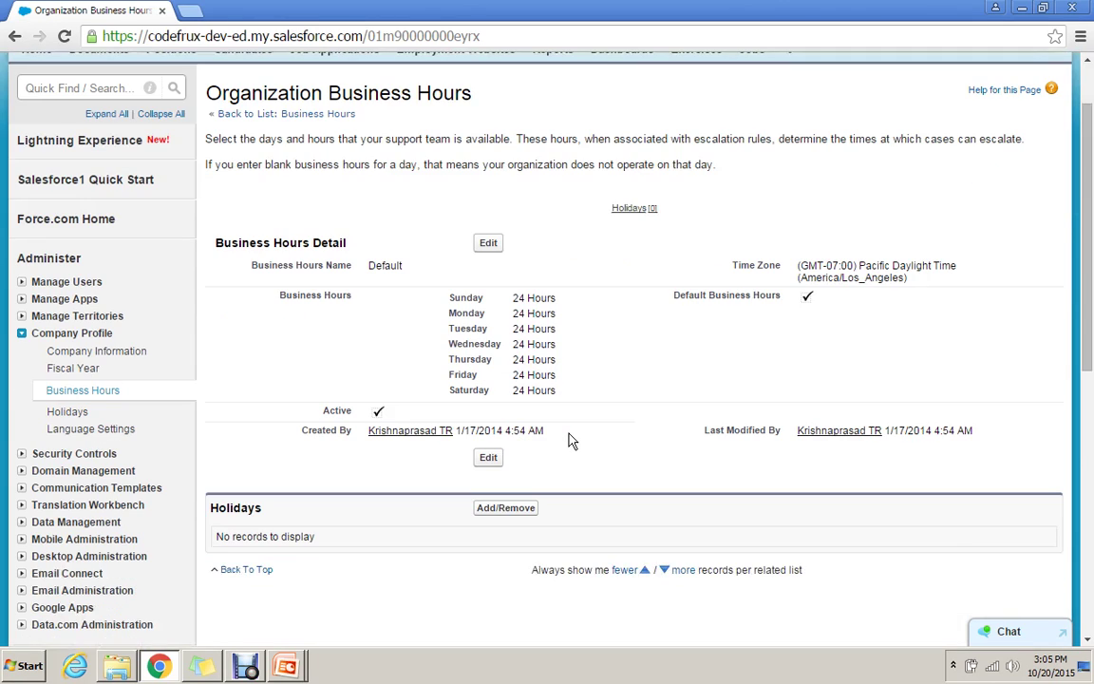
click(556, 447)
click(273, 525)
click(256, 530)
click(349, 550)
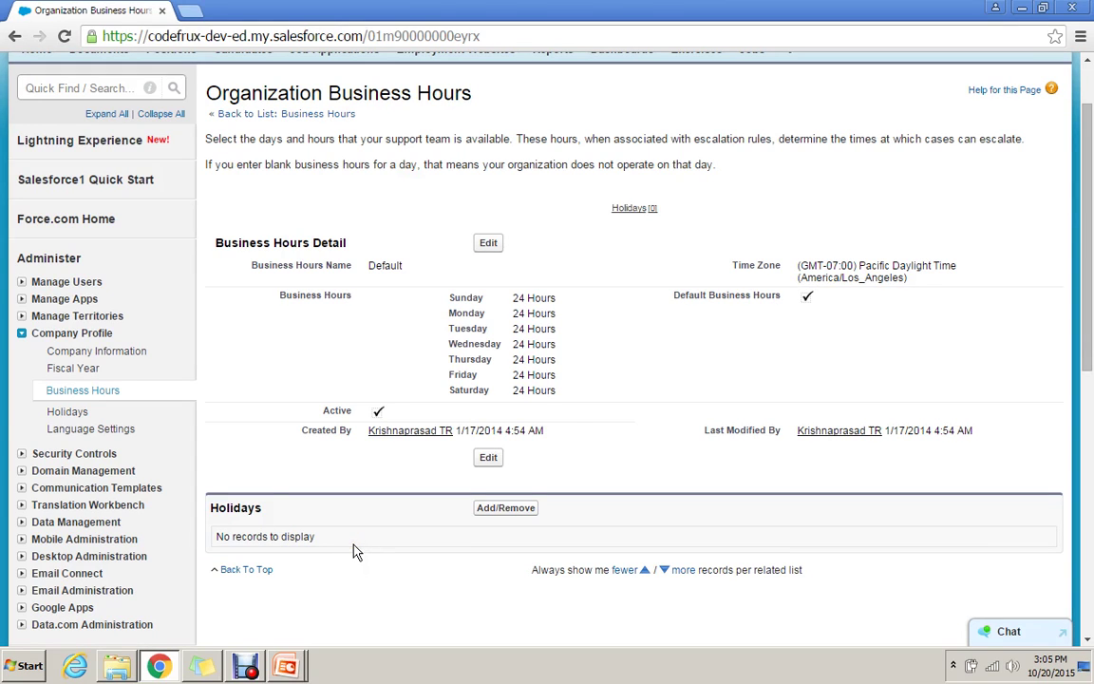